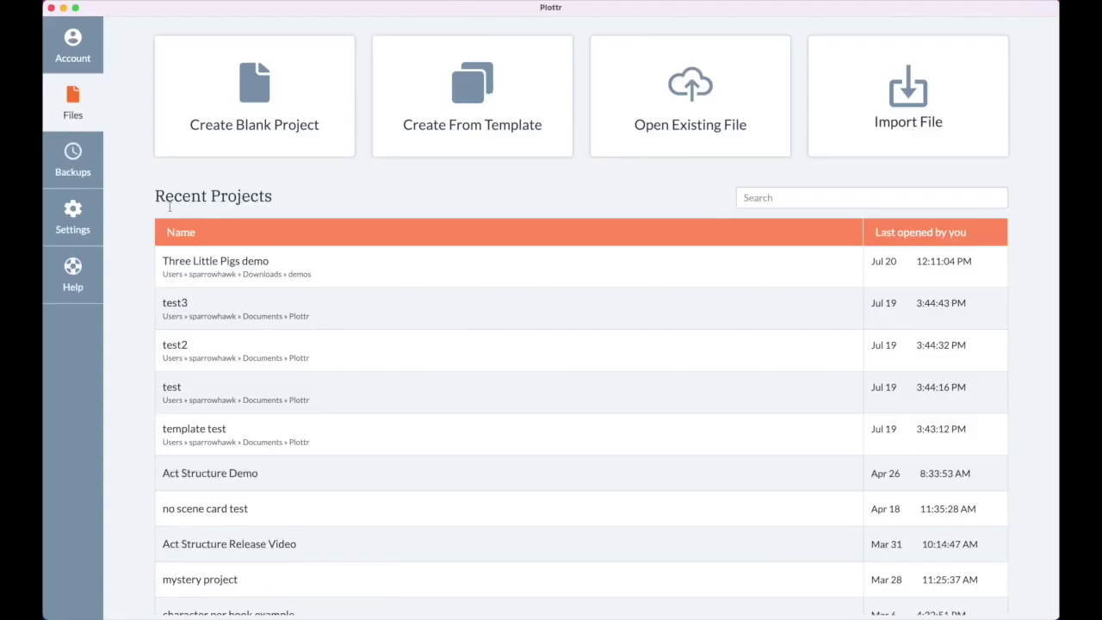
- Set the application's appearance to Dark in the general settings
click(75, 223)
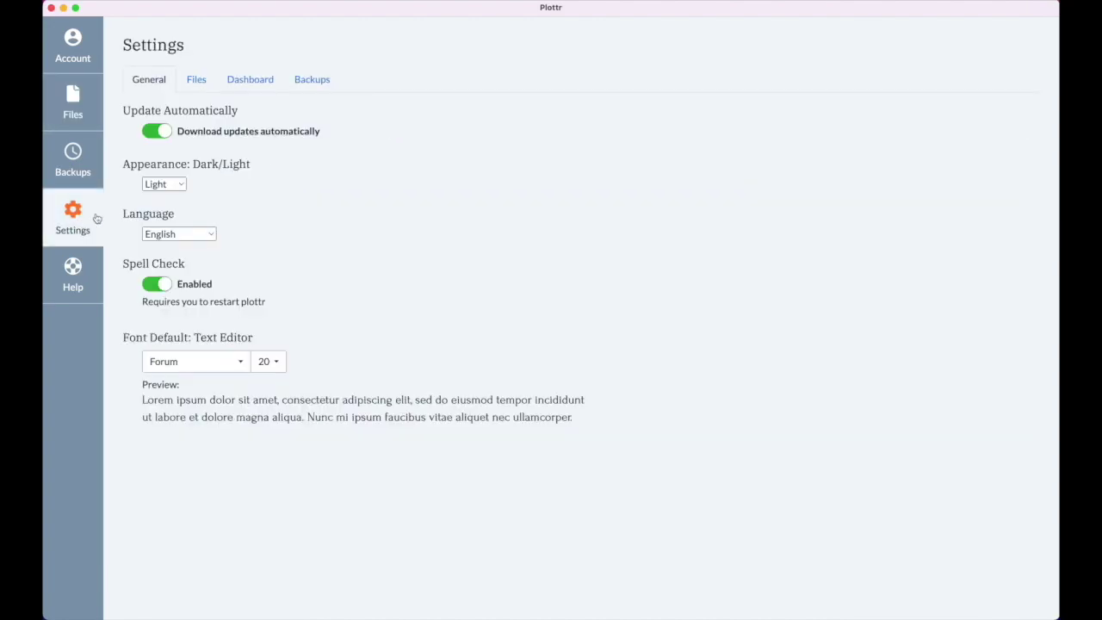
click(179, 186)
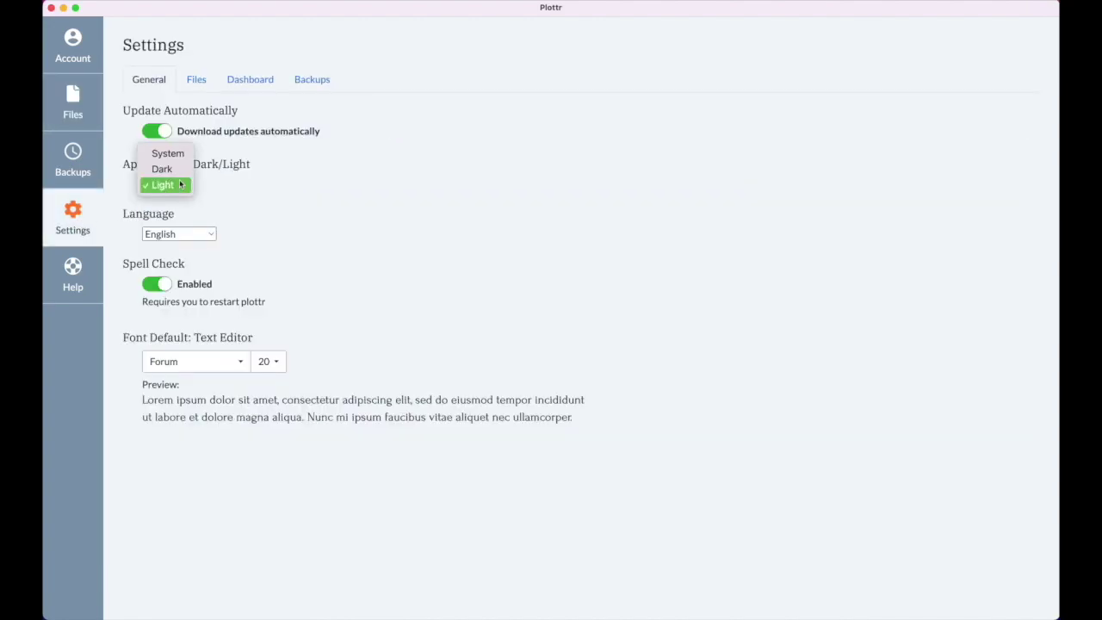
click(180, 172)
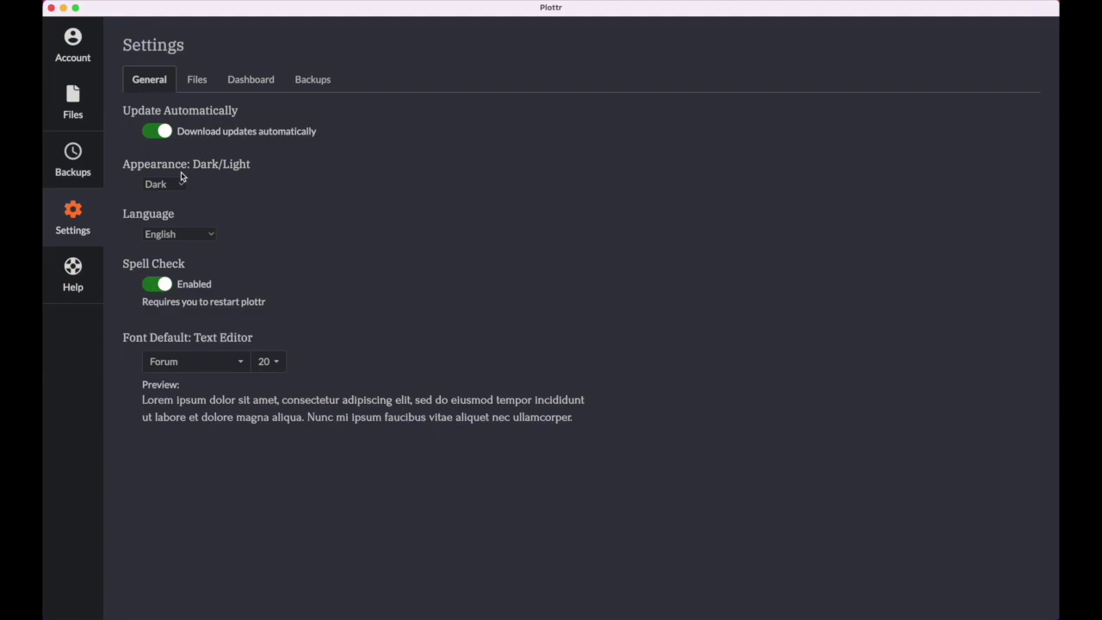
- Open the Three Little Pigs demo project and view the Chapter 1 Main Plot scene card on its timeline
click(75, 110)
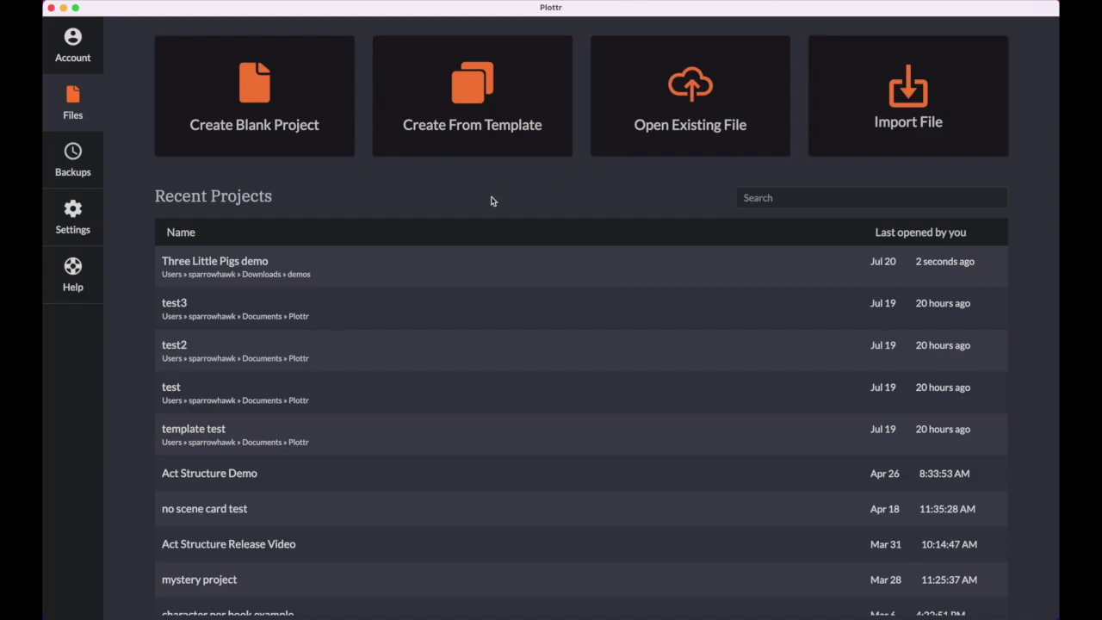
double_click(322, 262)
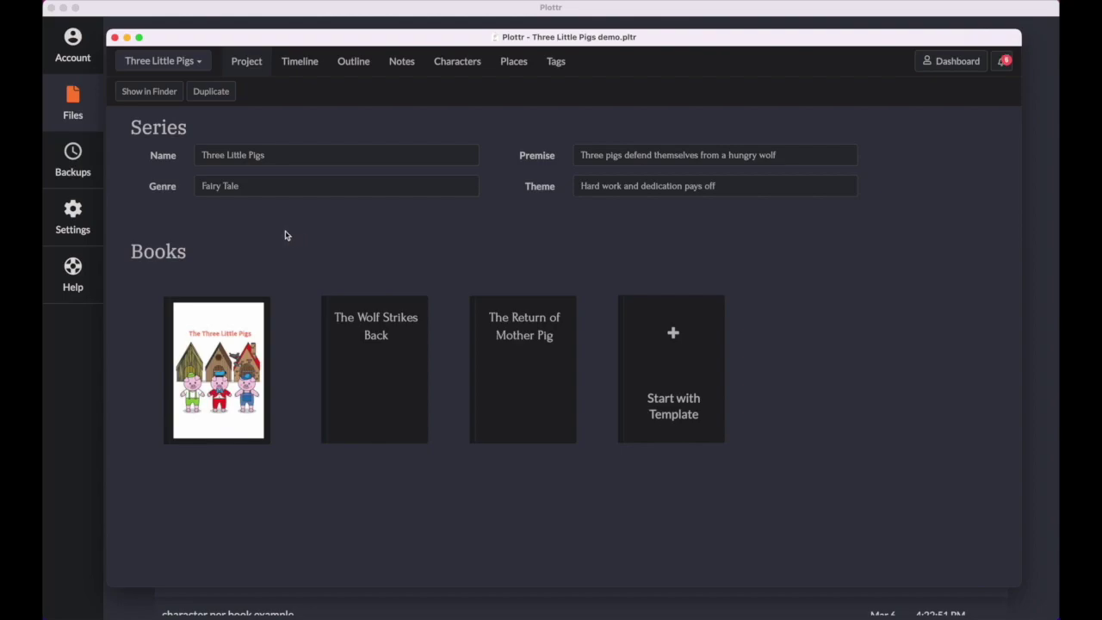
click(295, 62)
mouse_move(271, 203)
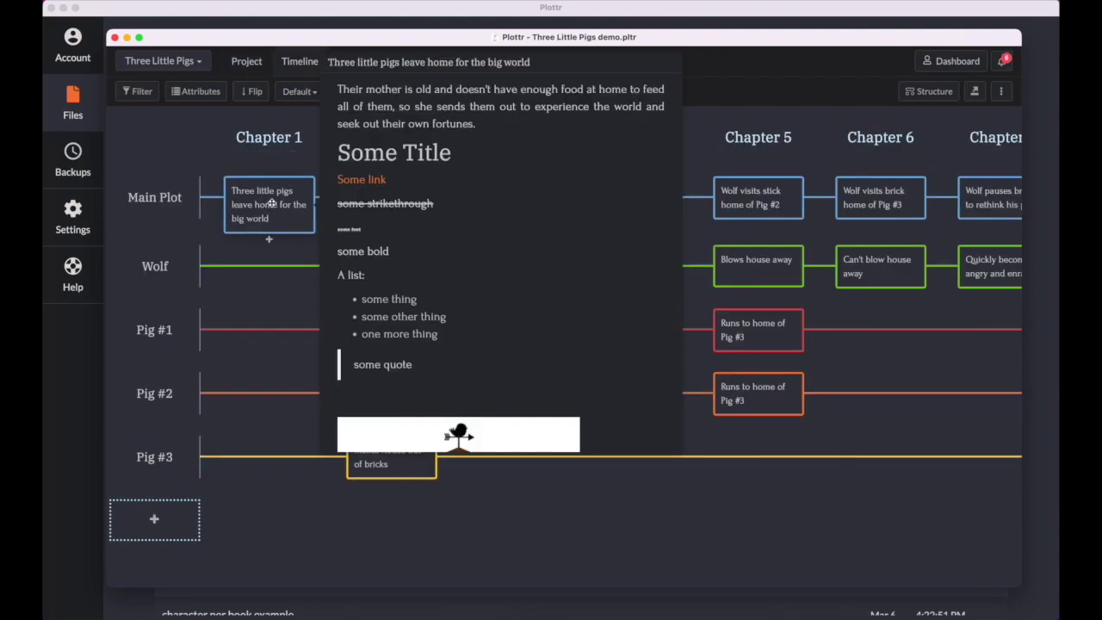
click(285, 218)
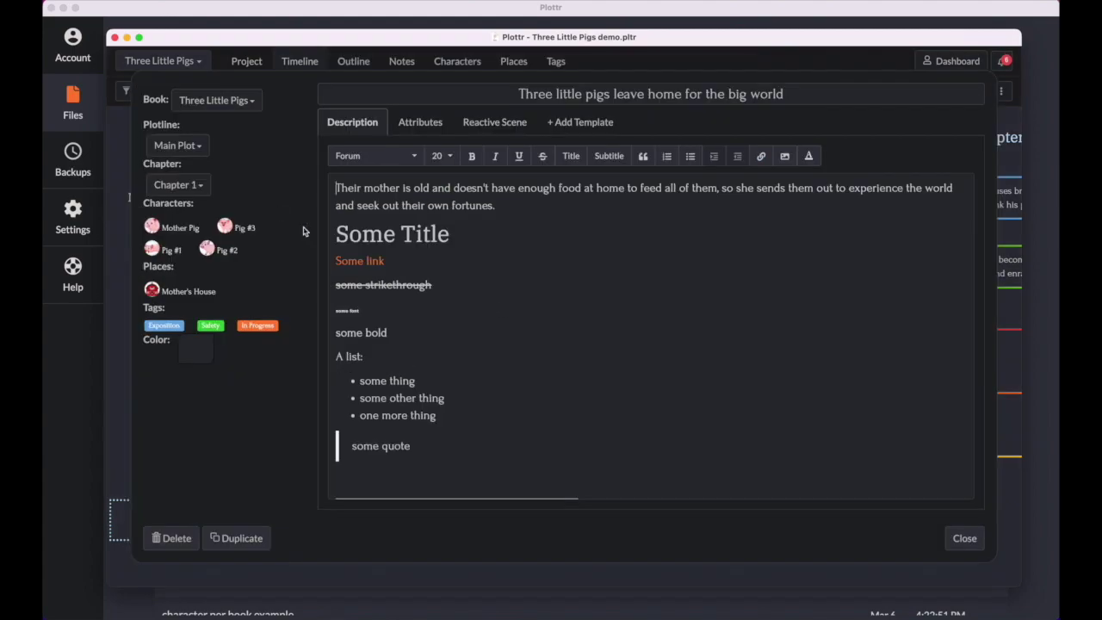
click(963, 539)
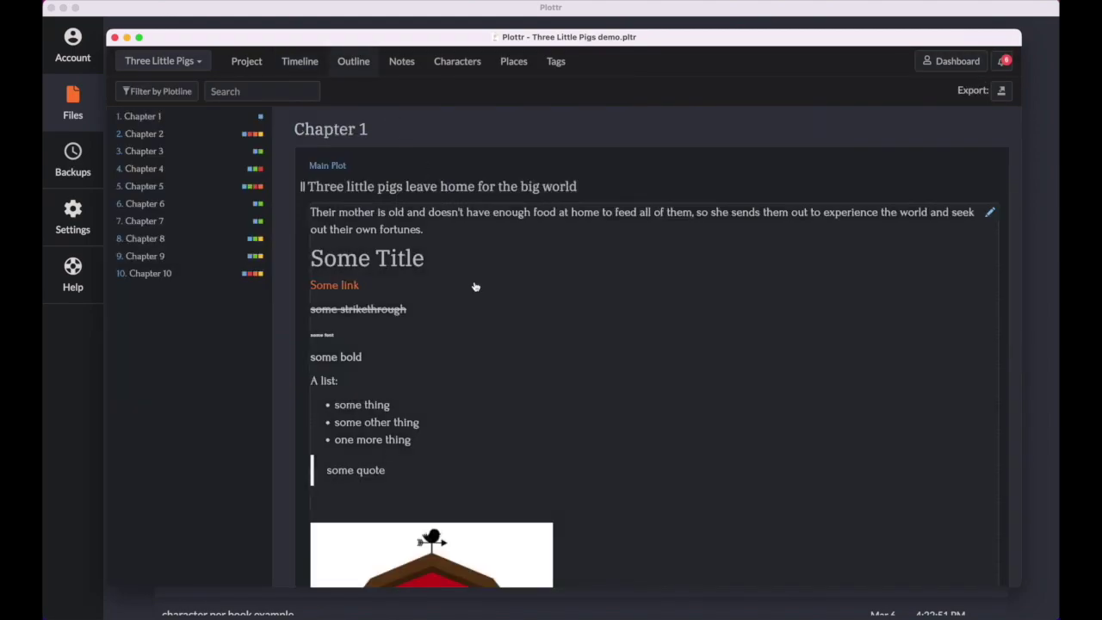
- Review the project's outline, Hard Work vs Laziness note, characters, places and tags, then close the project
scroll(475, 285, down, 10)
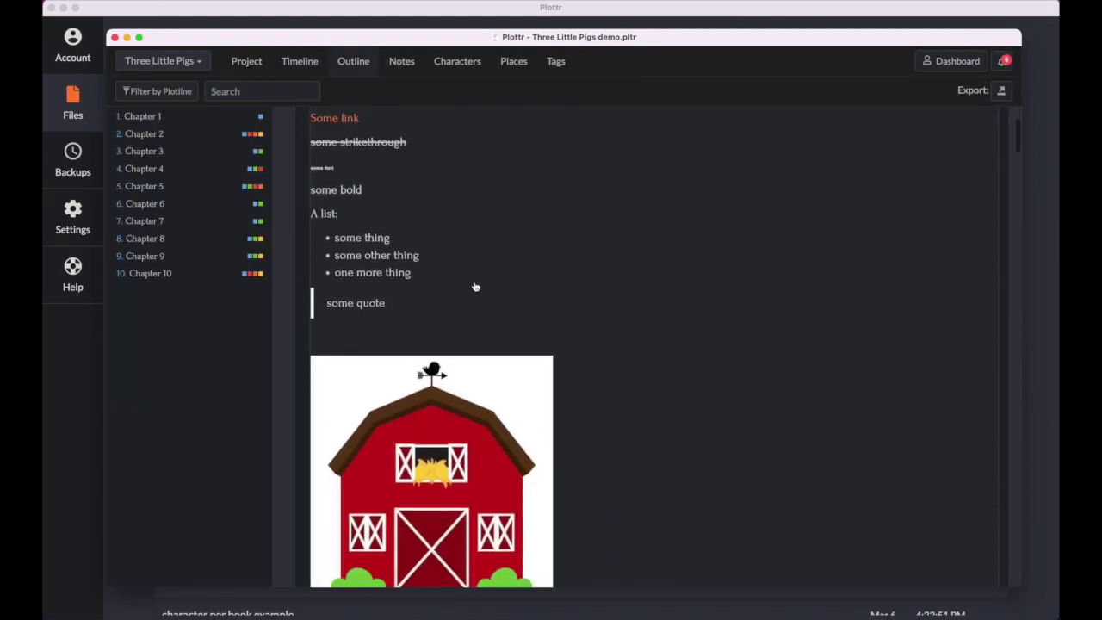
click(401, 62)
click(234, 263)
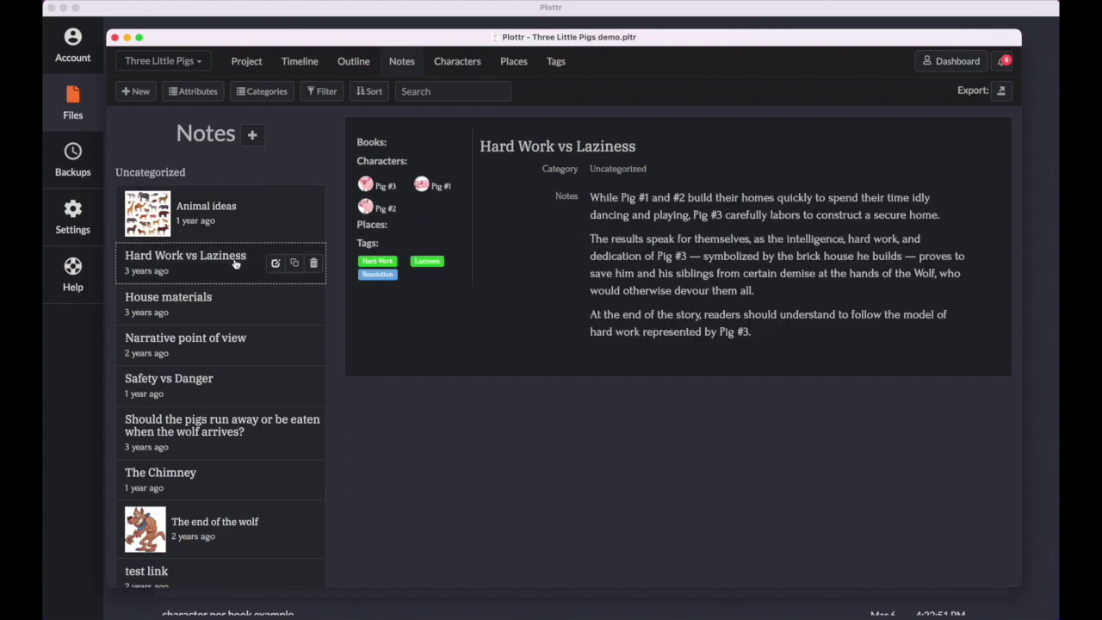
click(457, 63)
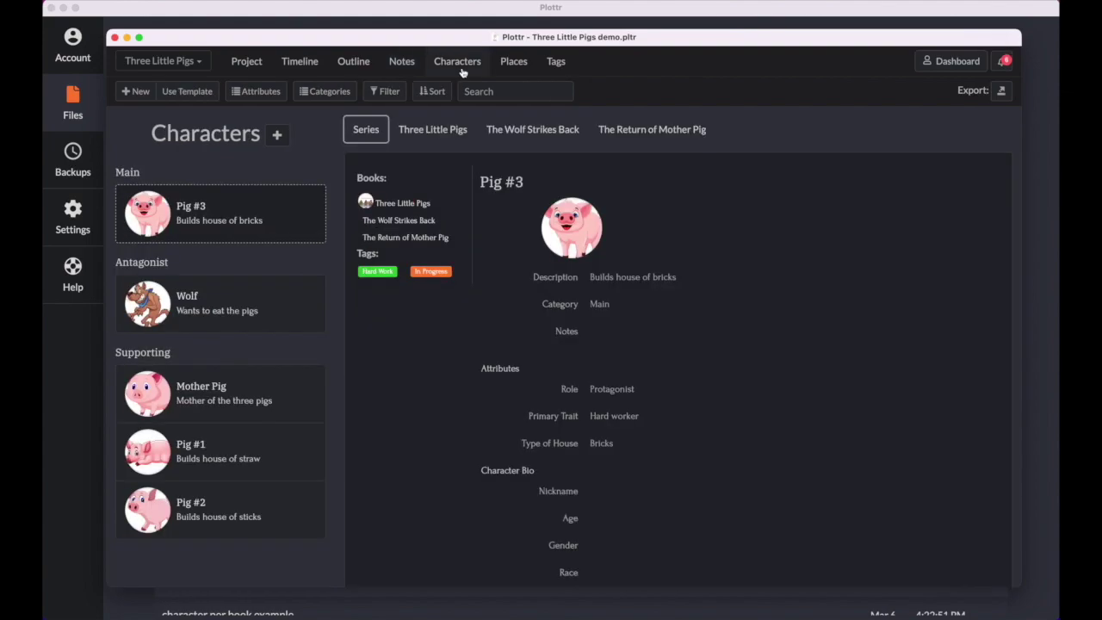
click(512, 66)
click(555, 65)
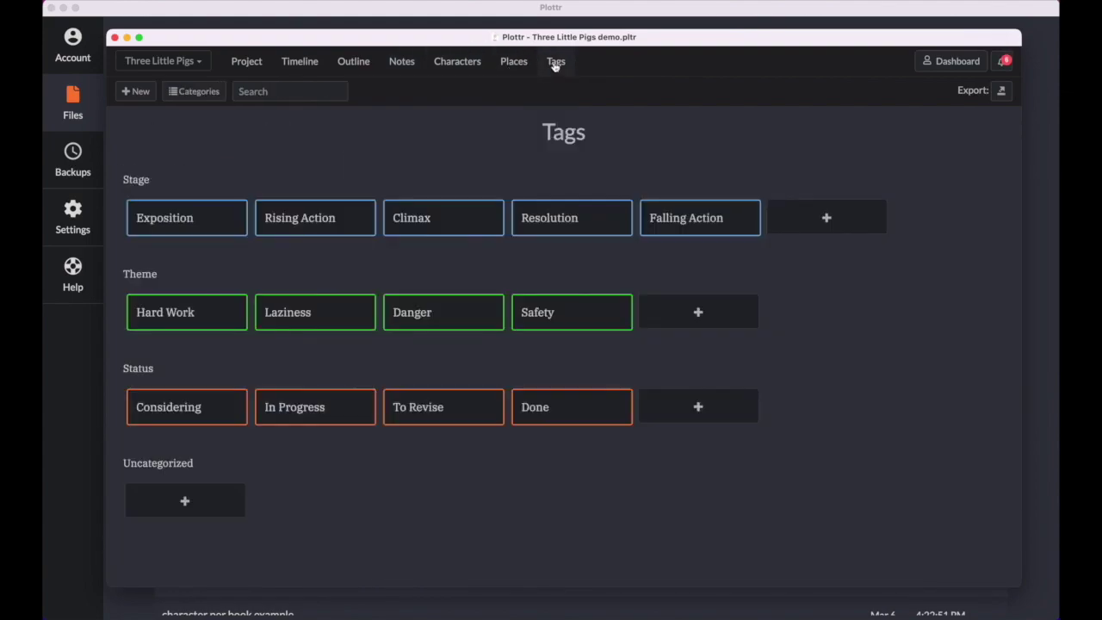
click(114, 37)
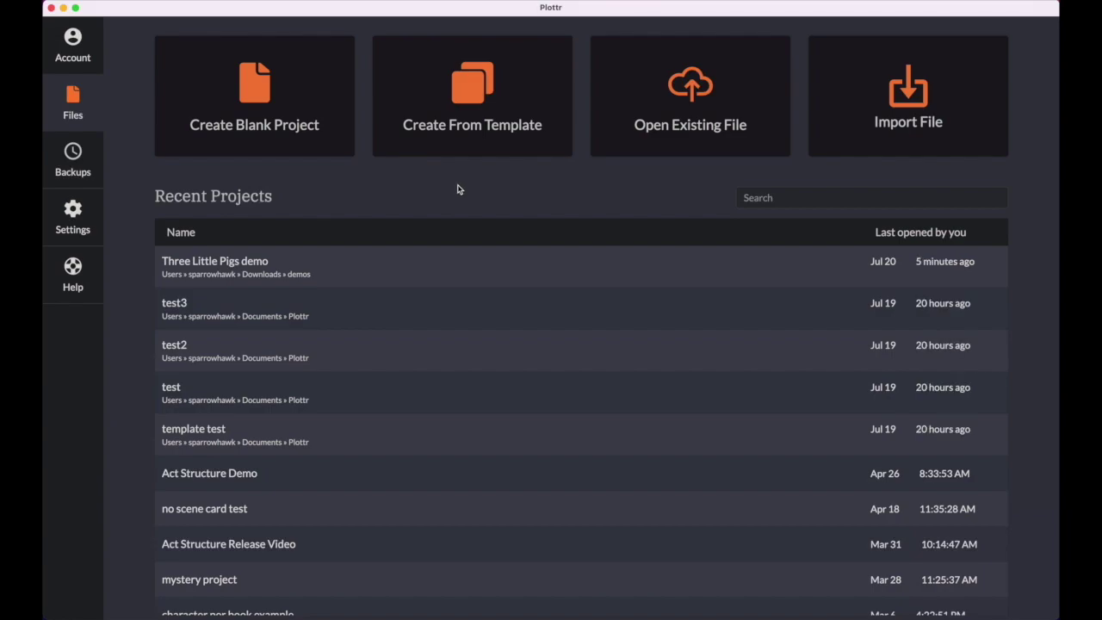
- Enable the default folder for saving project files and view the folder chooser without picking another location
click(72, 217)
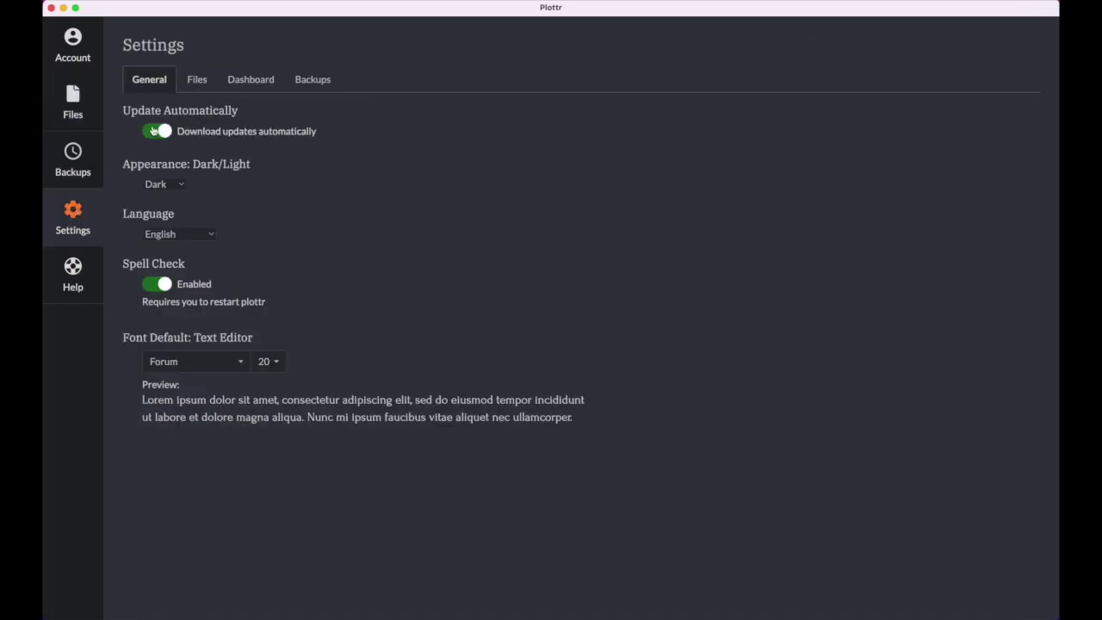
click(198, 85)
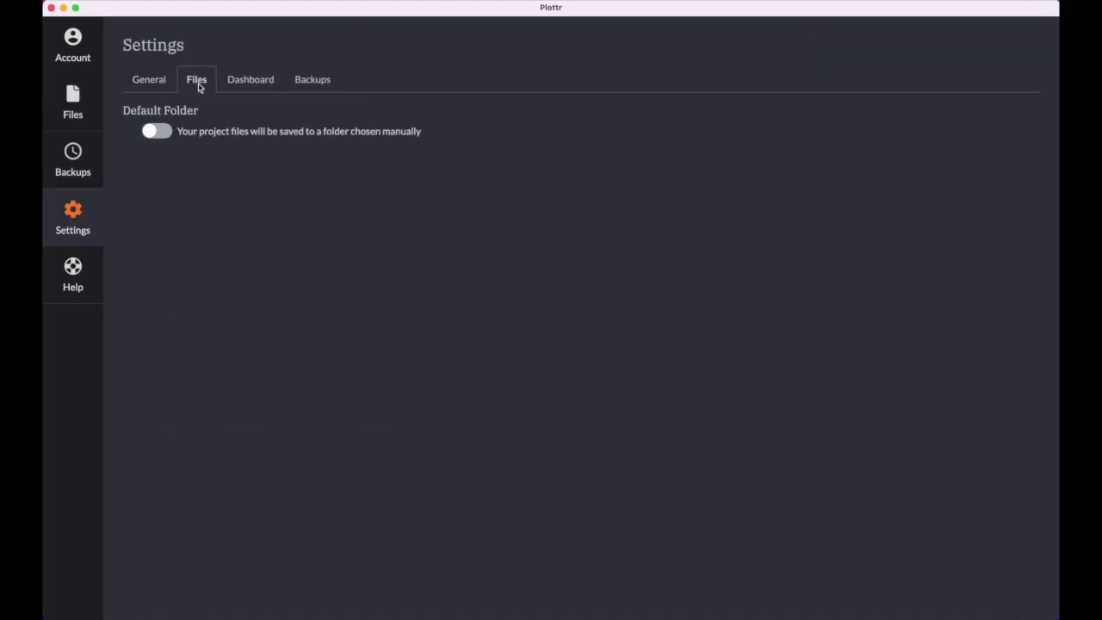
click(214, 130)
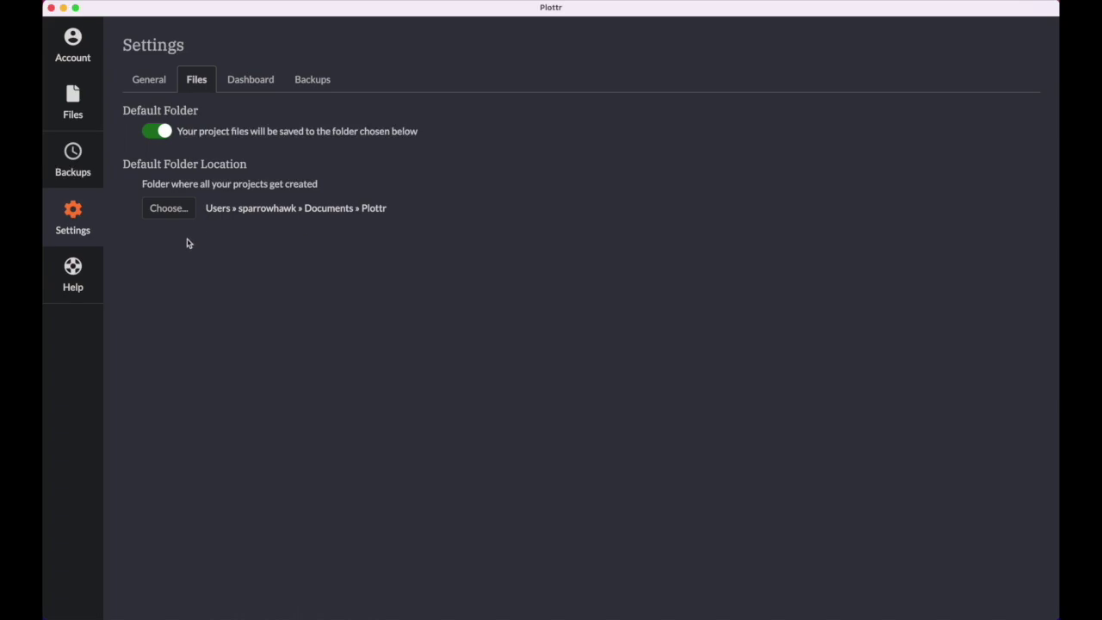
click(169, 209)
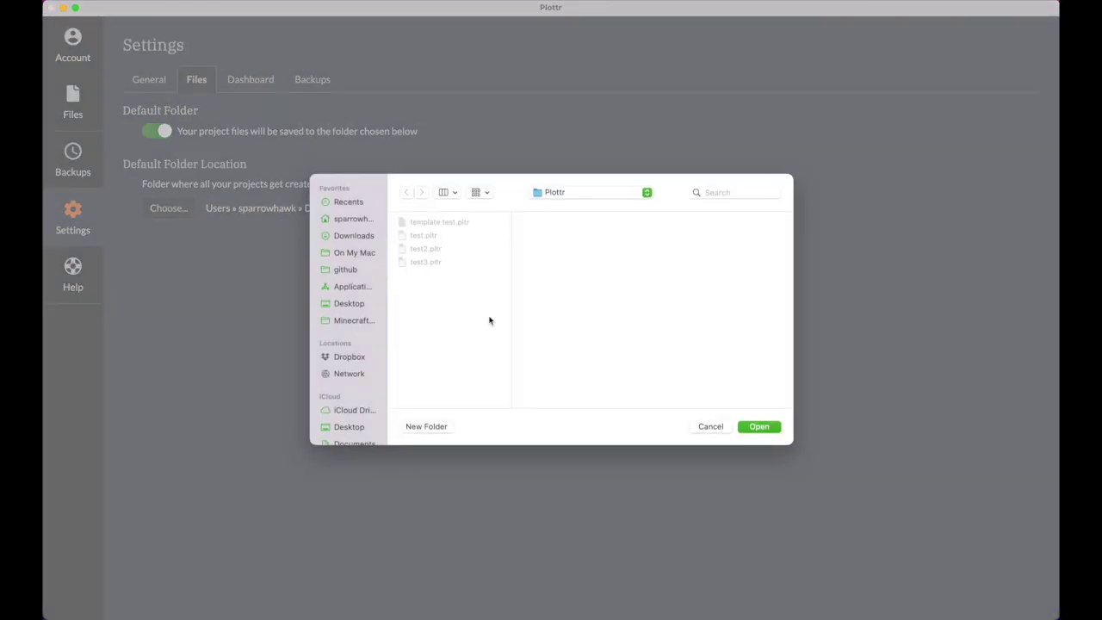
click(710, 430)
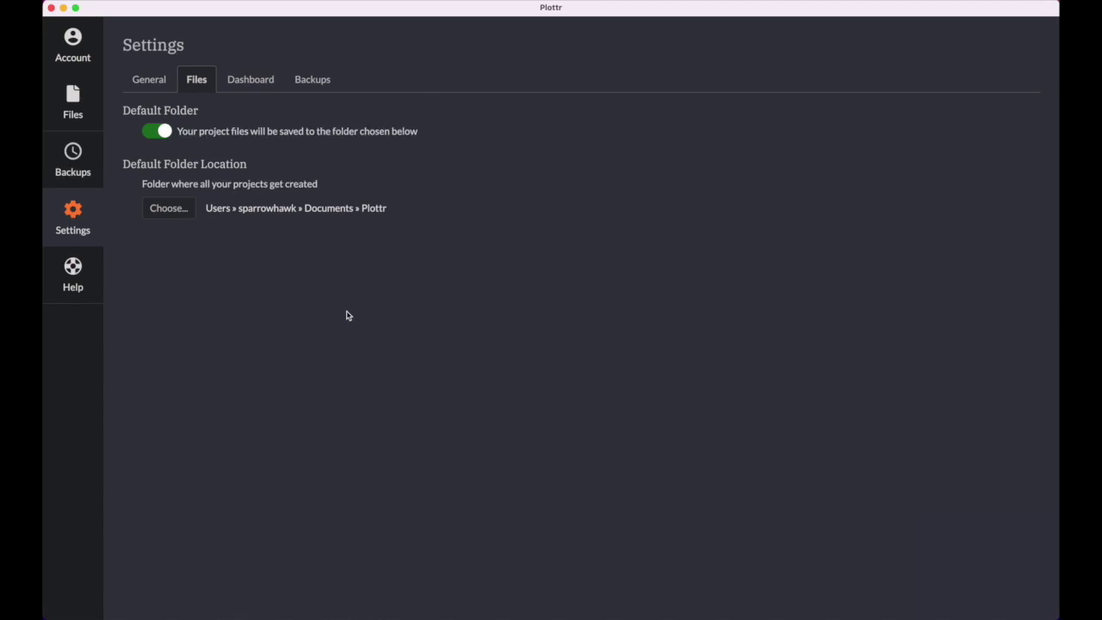
- Create a blank project named "awesome project" and close its window
click(73, 104)
click(277, 118)
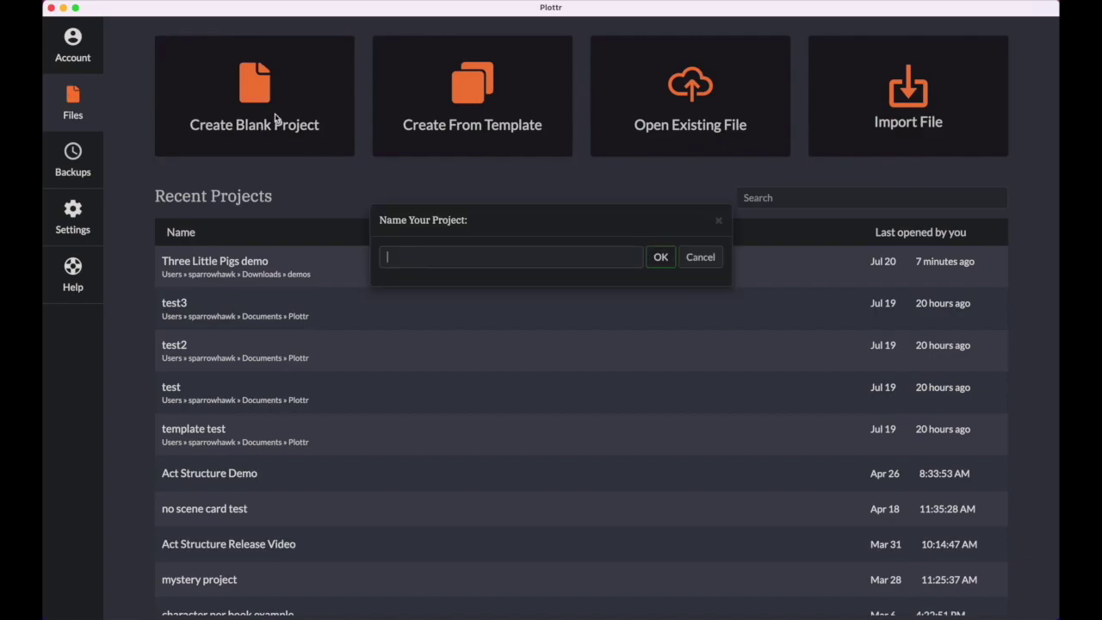
text(awesine)
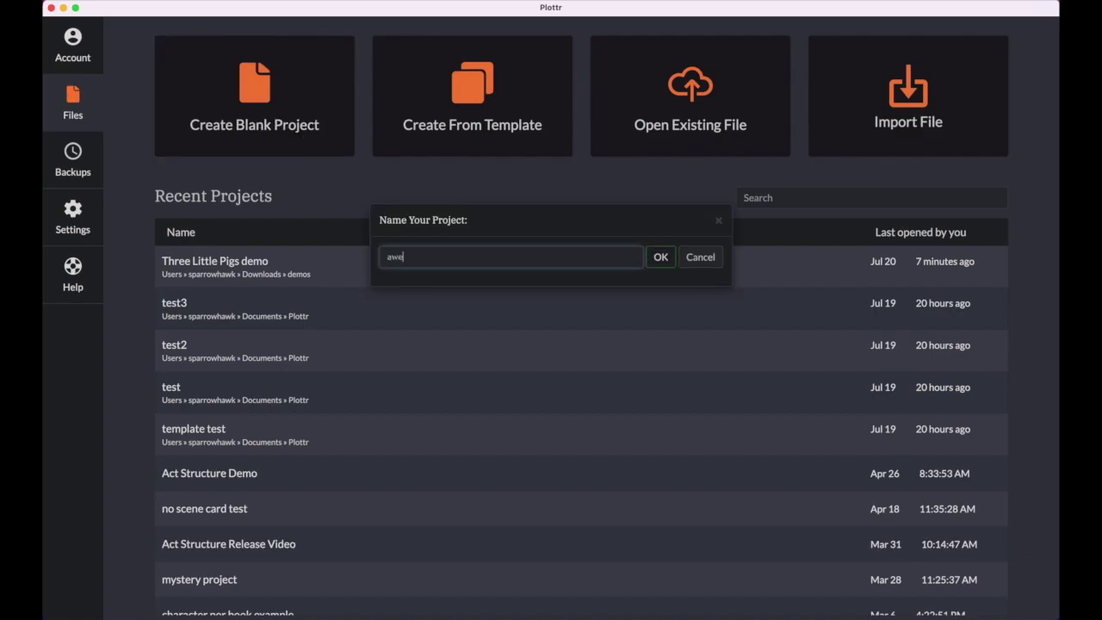
key(BackSpace)
key(BackSpace)
key(BackSpace)
text(ome project)
key(Return)
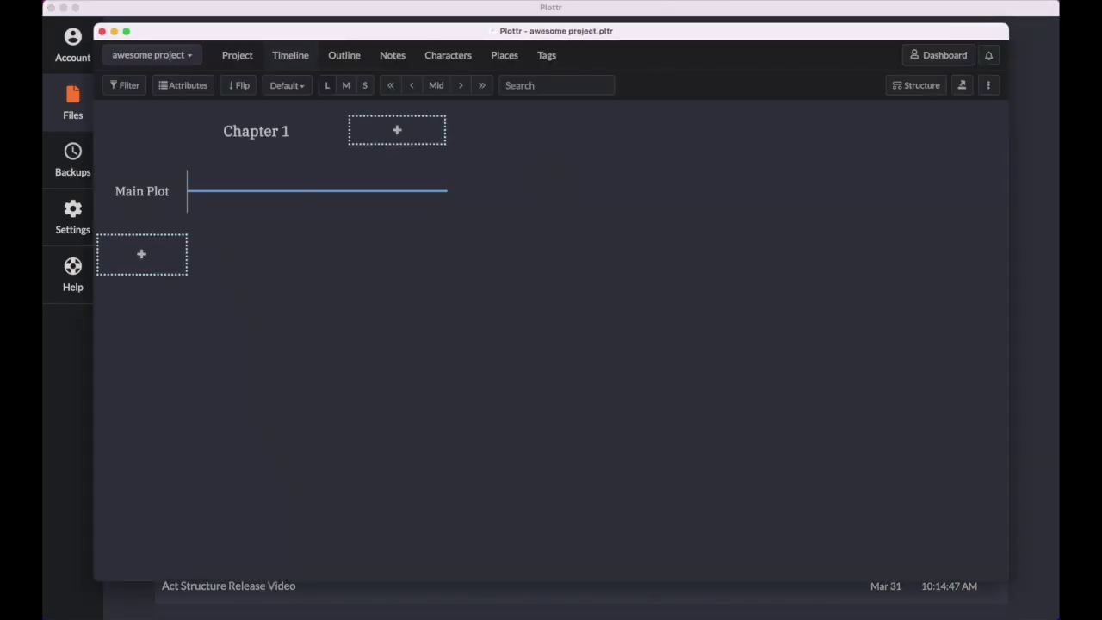
click(102, 32)
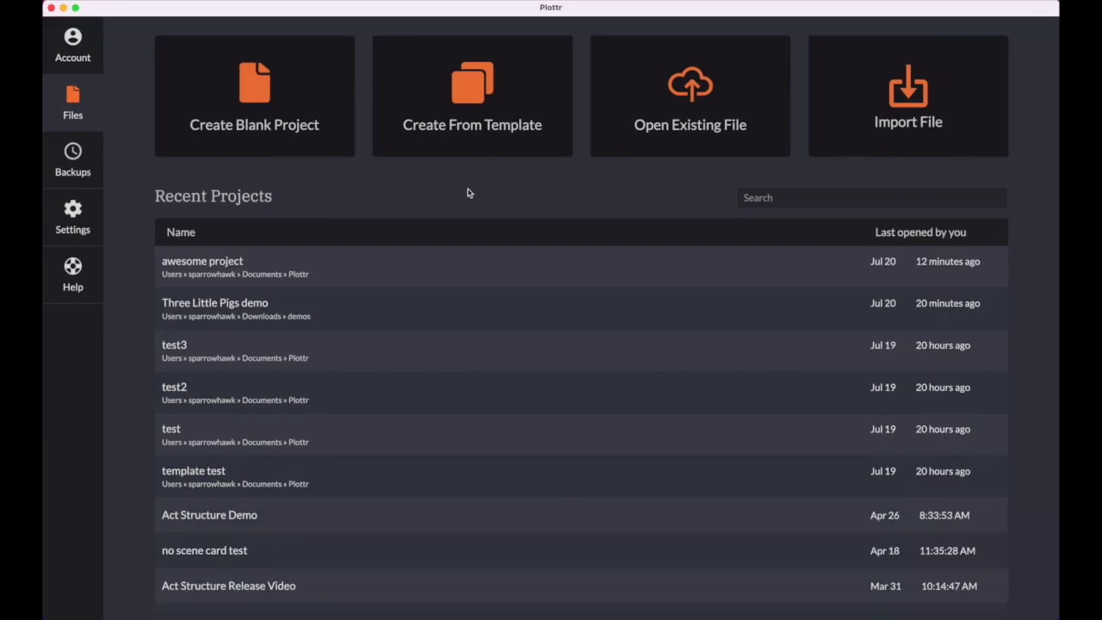
- Show the project backups and expand the Jul 19, 2023 and Jul 18, 2023 entries
click(72, 160)
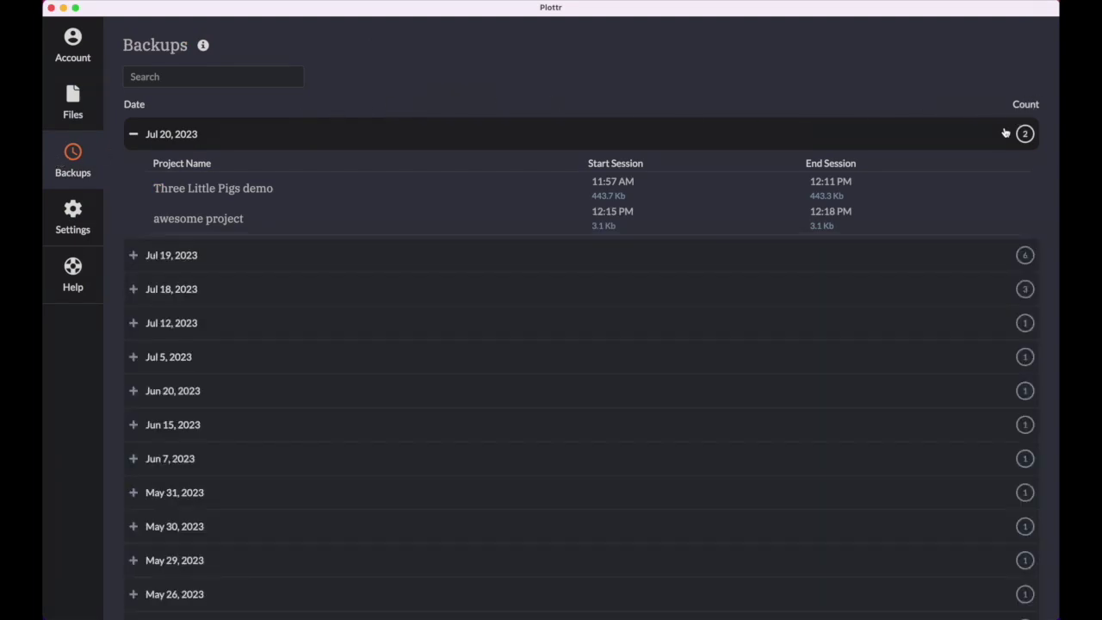
click(980, 270)
click(937, 503)
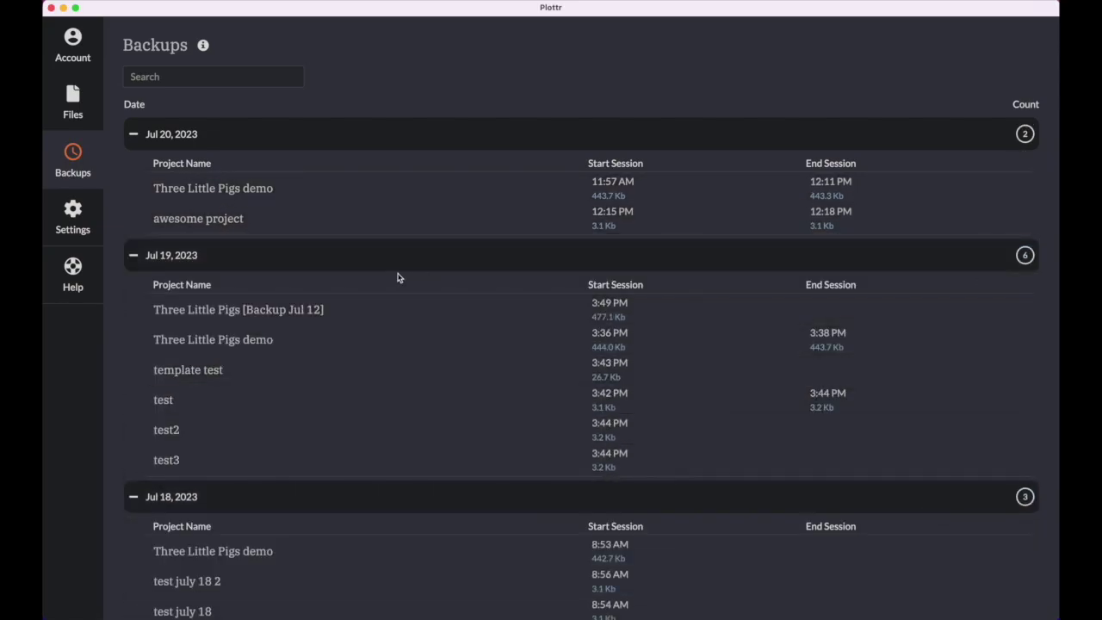
- Open the Jul 19 start-session backup of Three Little Pigs demo, close it and check for it among the recent projects
mouse_move(531, 353)
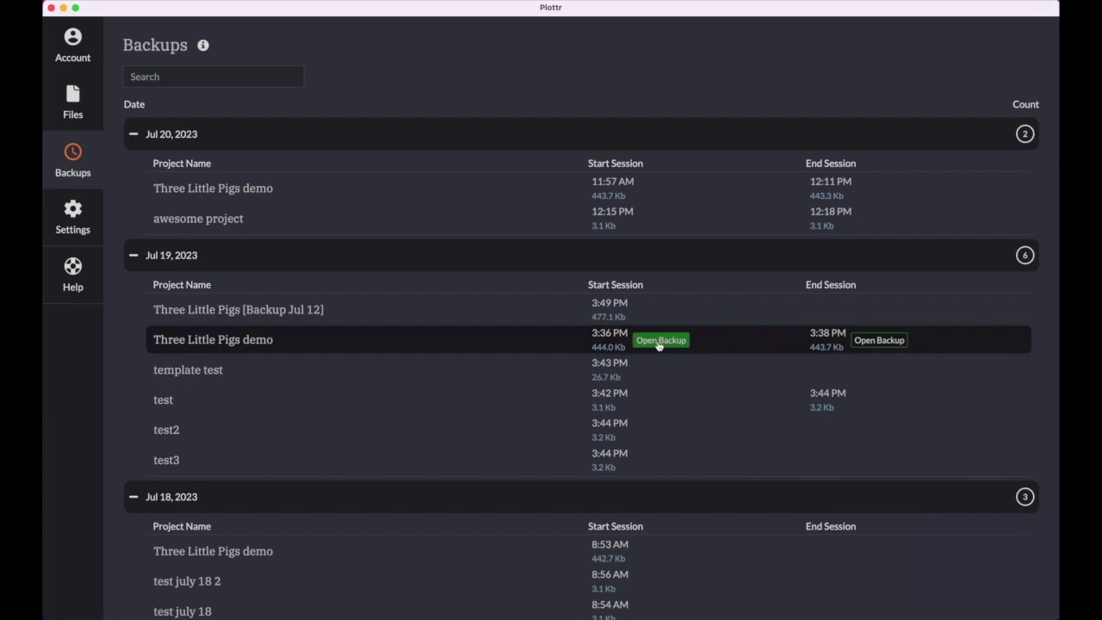
click(659, 341)
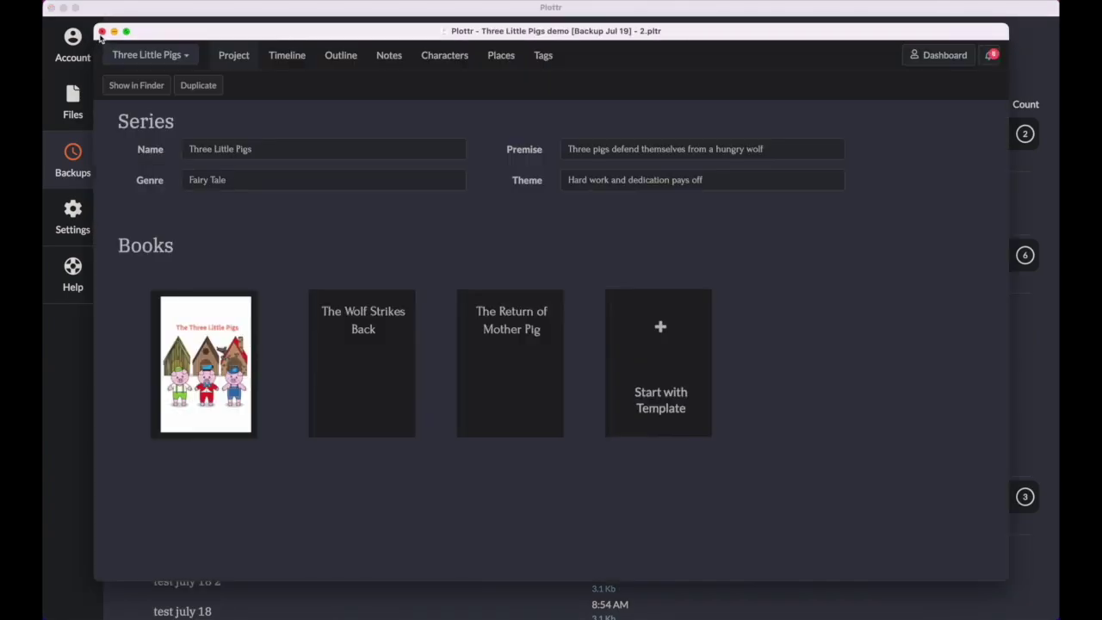
click(101, 31)
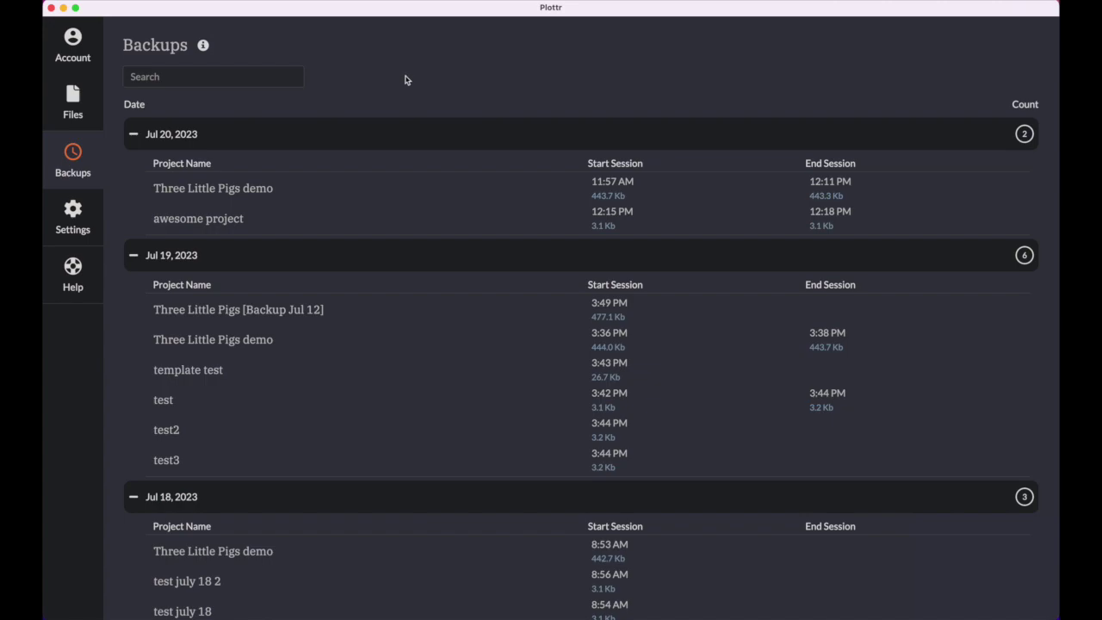
click(77, 107)
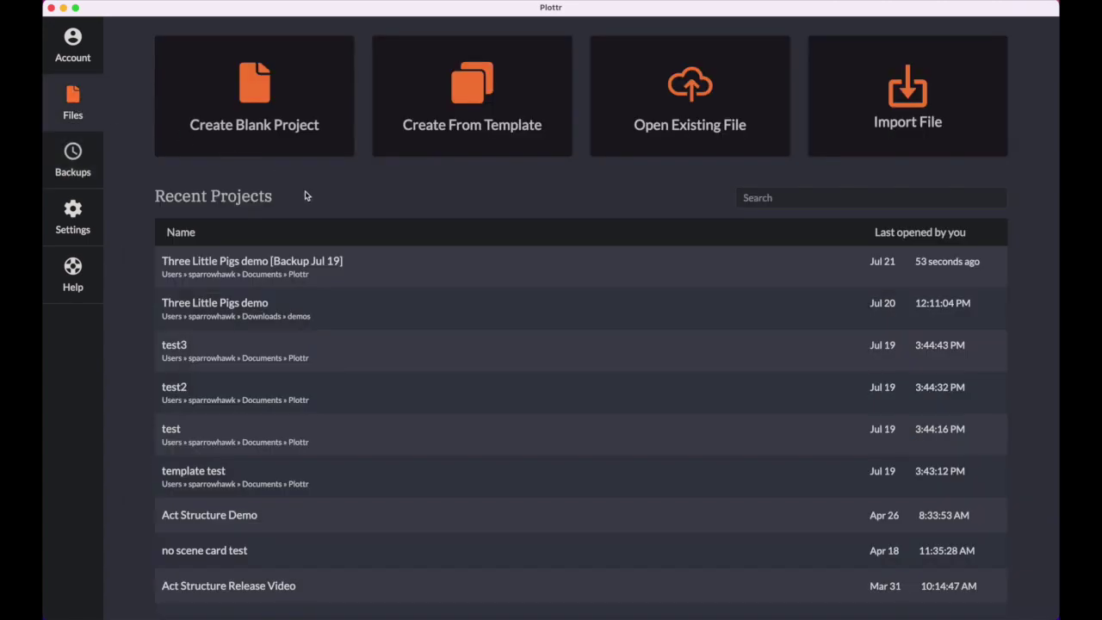
mouse_move(353, 276)
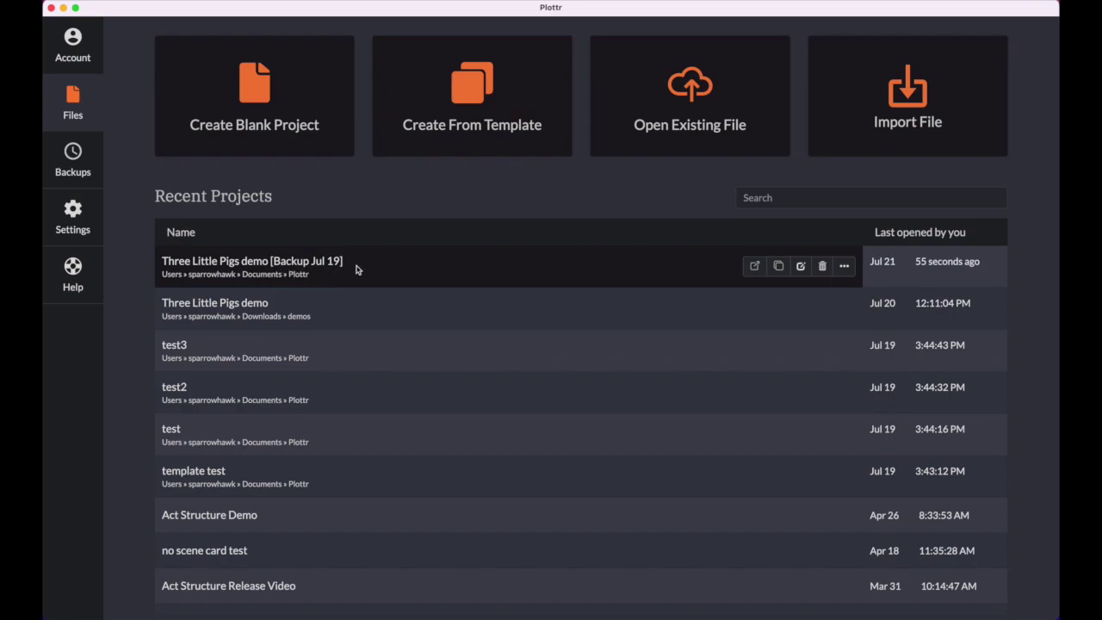
- Search the backups for "act structure"
click(71, 165)
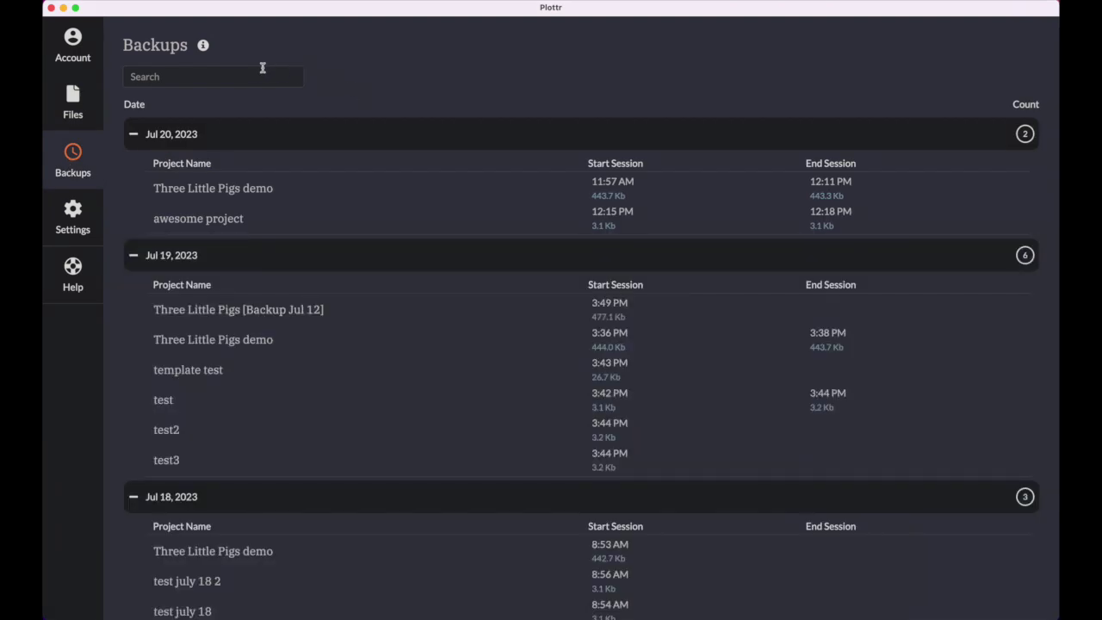
click(258, 74)
text(act stru)
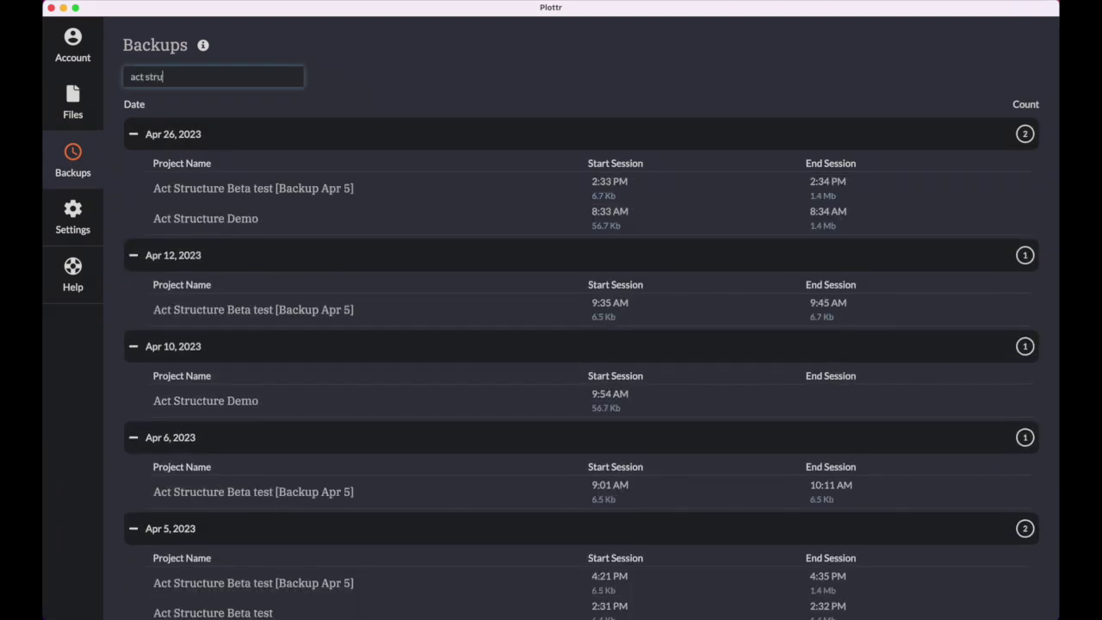
text(cture)
mouse_move(529, 188)
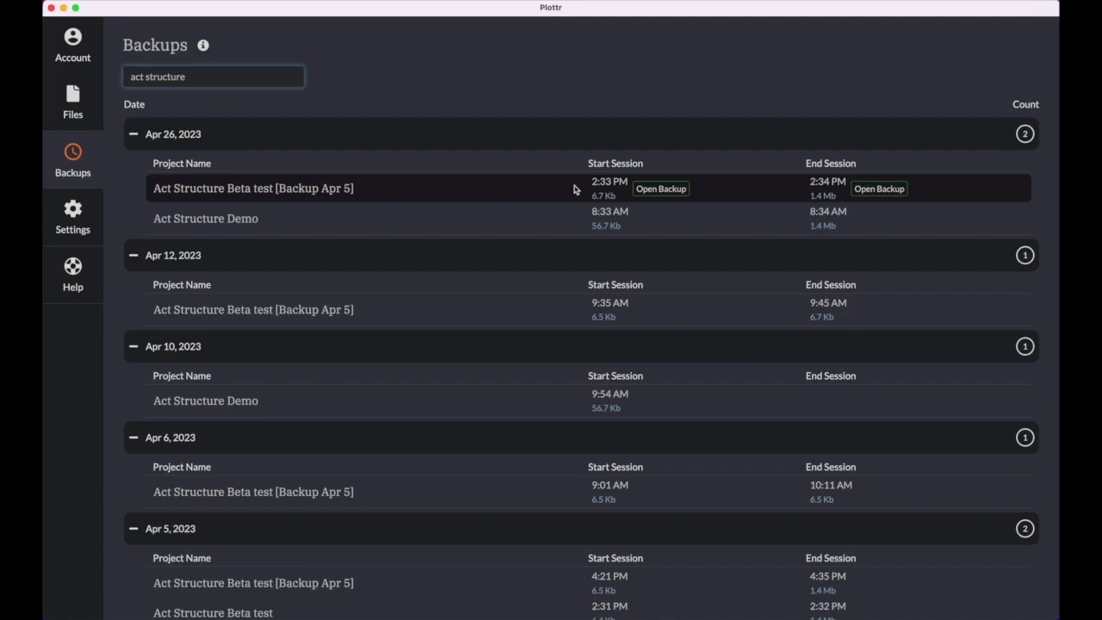
click(541, 103)
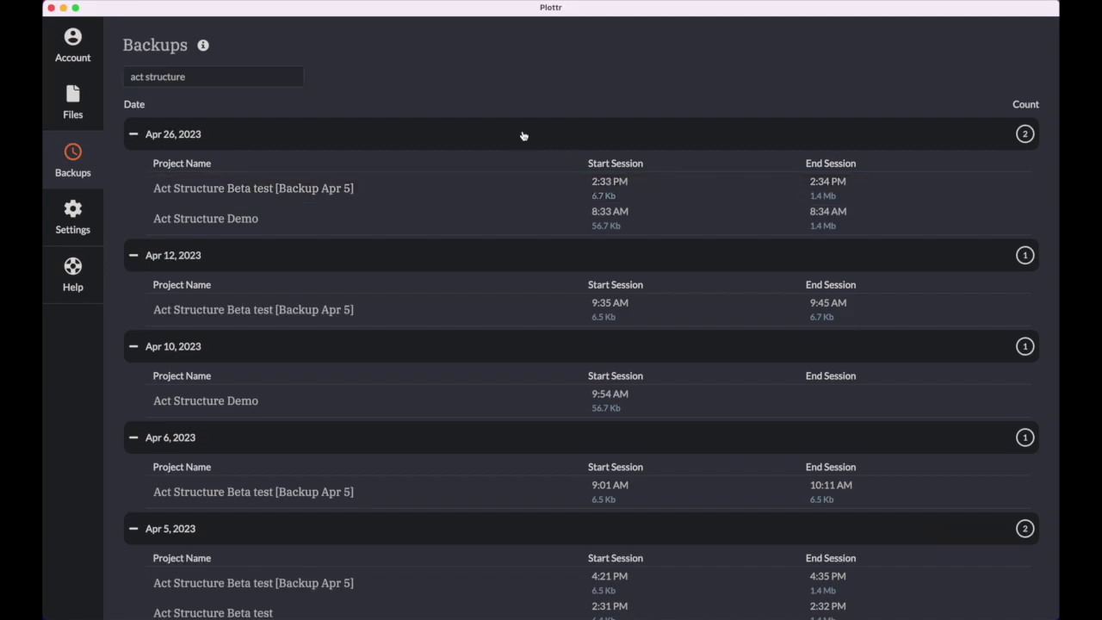